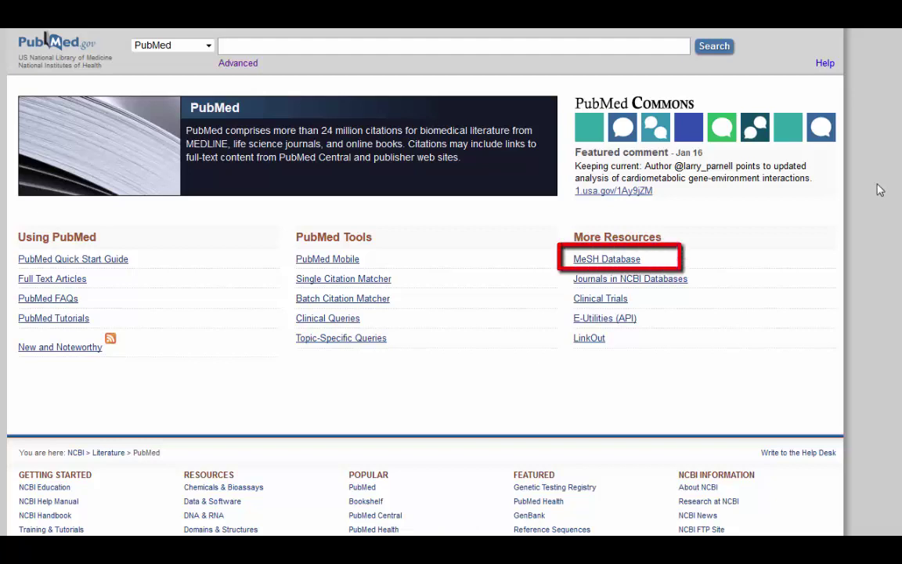
Open the MeSH Database from PubMed's resources and search it for "fibromyalgia".
click(622, 260)
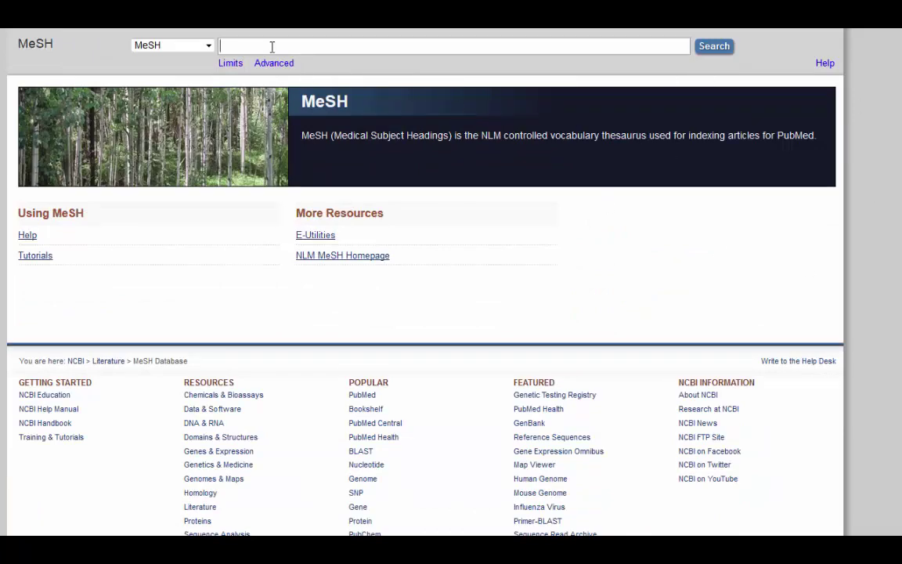
text(fibromyalgia)
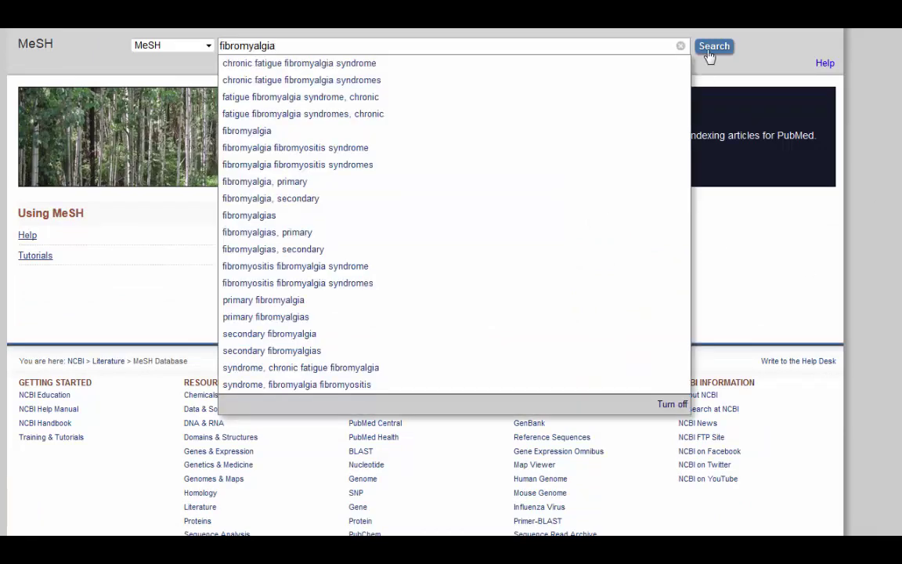
click(709, 50)
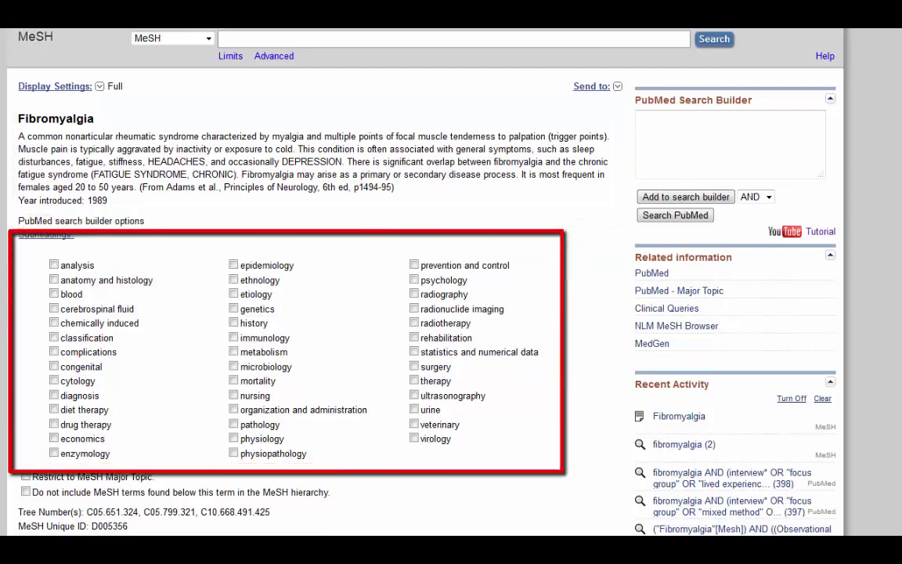
Review the Fibromyalgia record's subheadings, entry terms and hierarchy, and add the term to the PubMed search builder.
scroll(384, 281, down, 3)
scroll(384, 282, up, 3)
scroll(383, 282, down, 4)
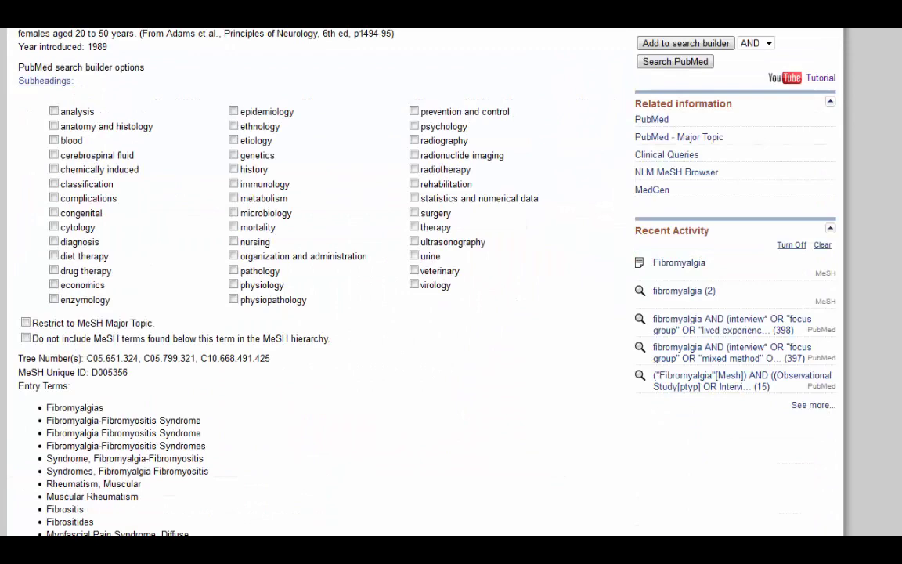
scroll(383, 282, down, 2)
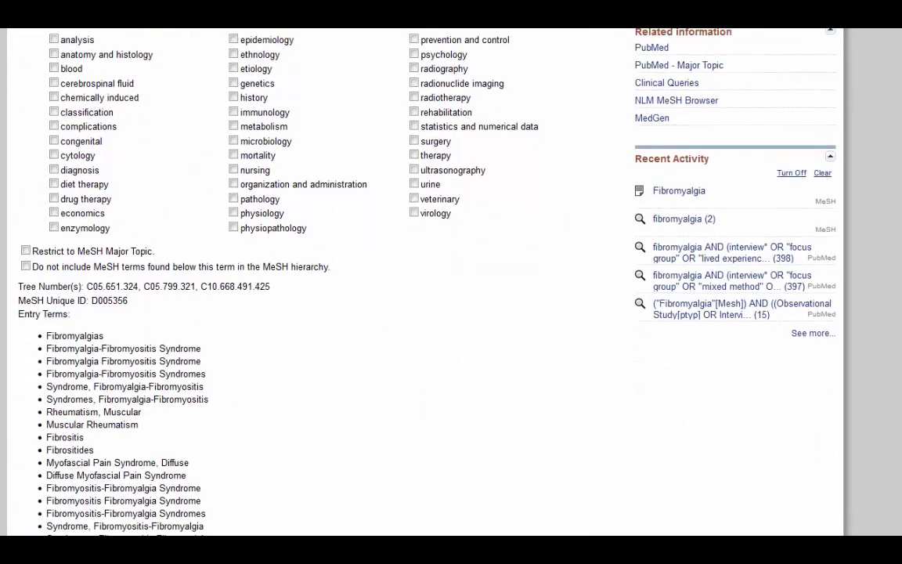
scroll(383, 282, down, 4)
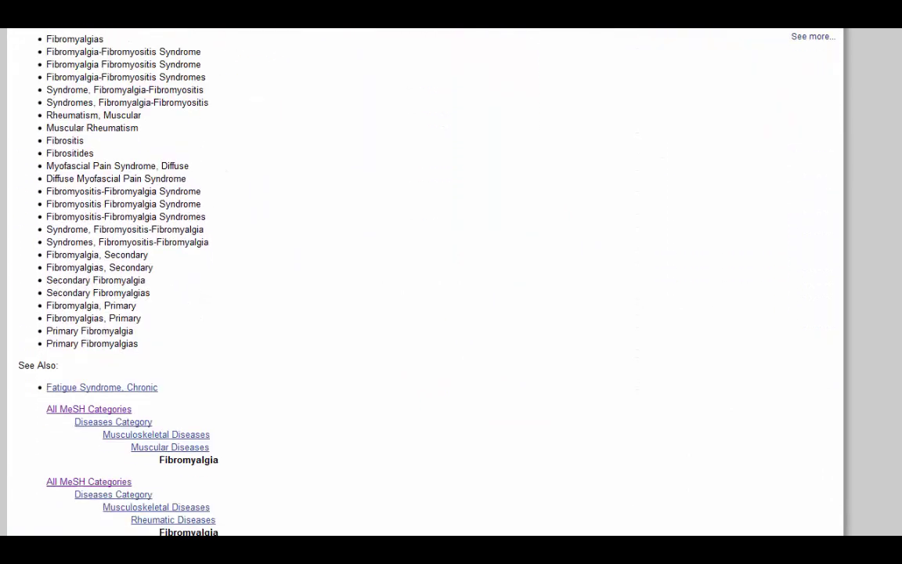
scroll(384, 282, up, 5)
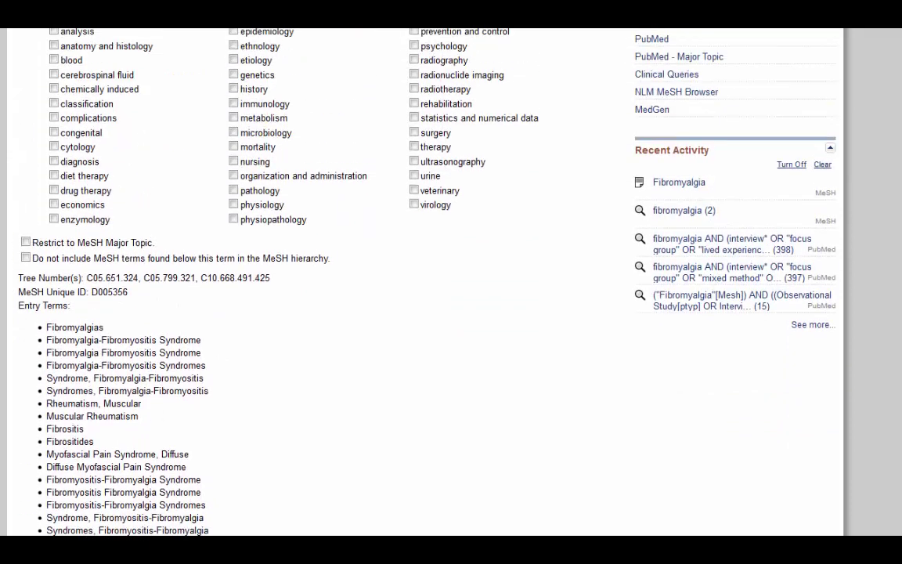
scroll(384, 281, up, 3)
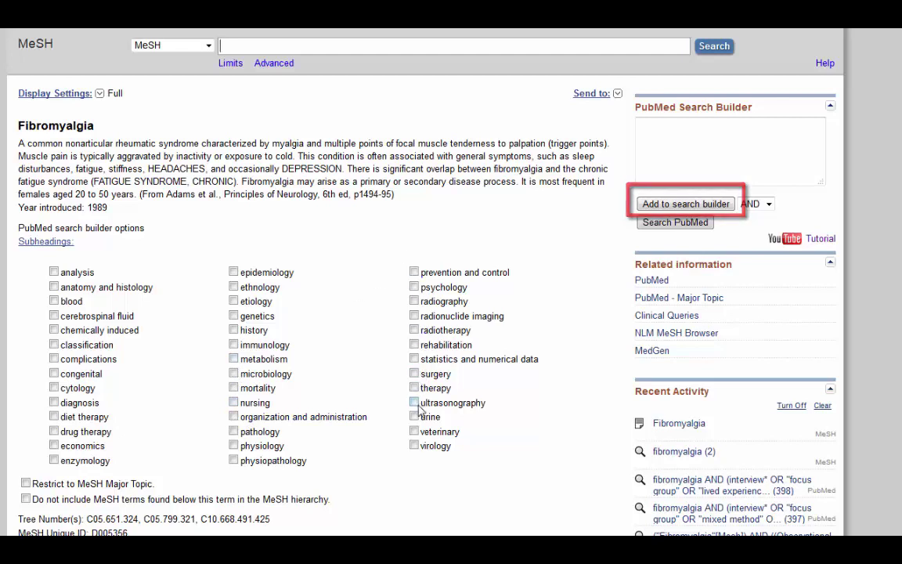
click(670, 205)
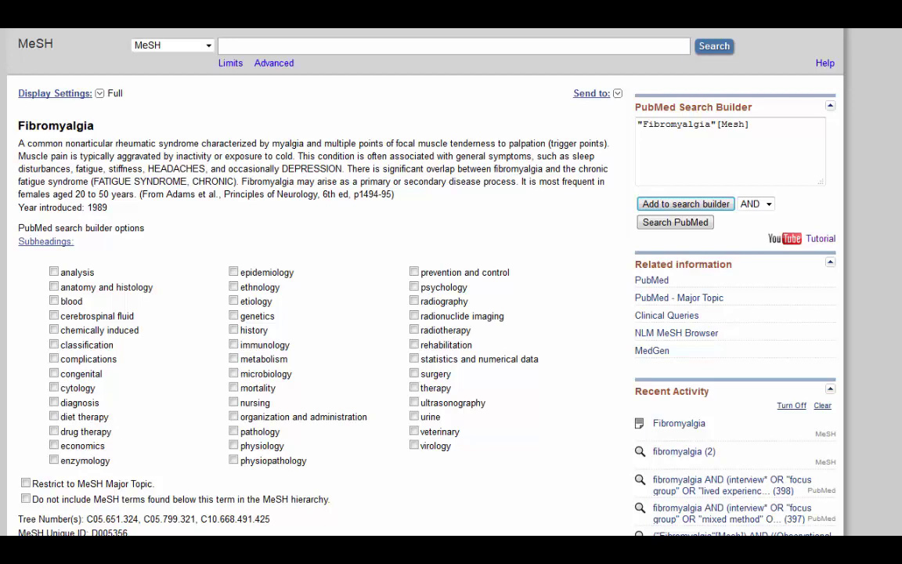
Search MeSH for "qualitative" and open the Qualitative Research record.
click(289, 44)
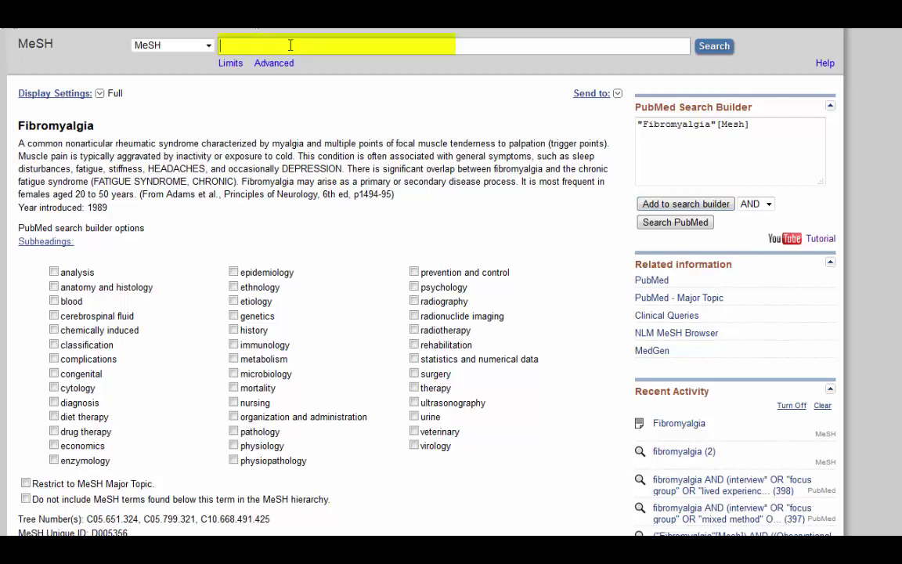
text(qualitative)
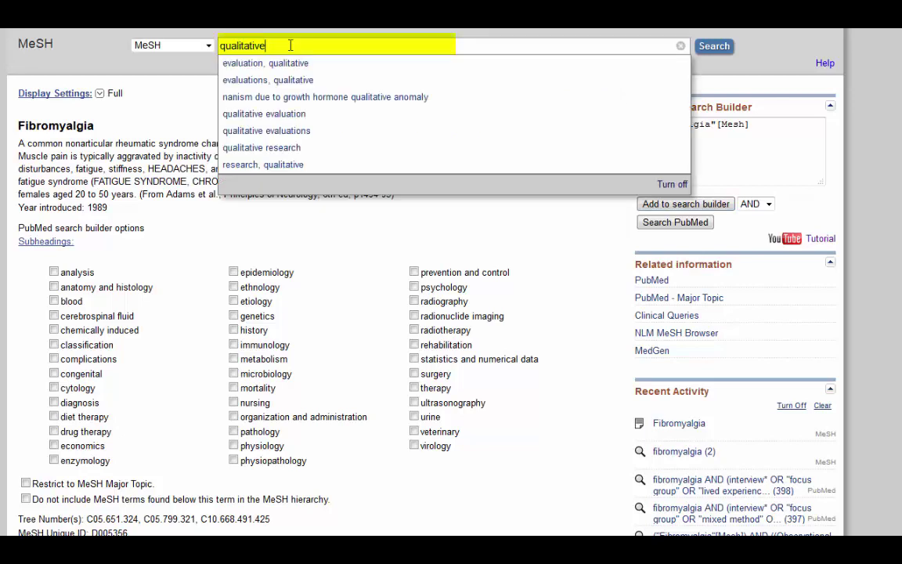
key(Return)
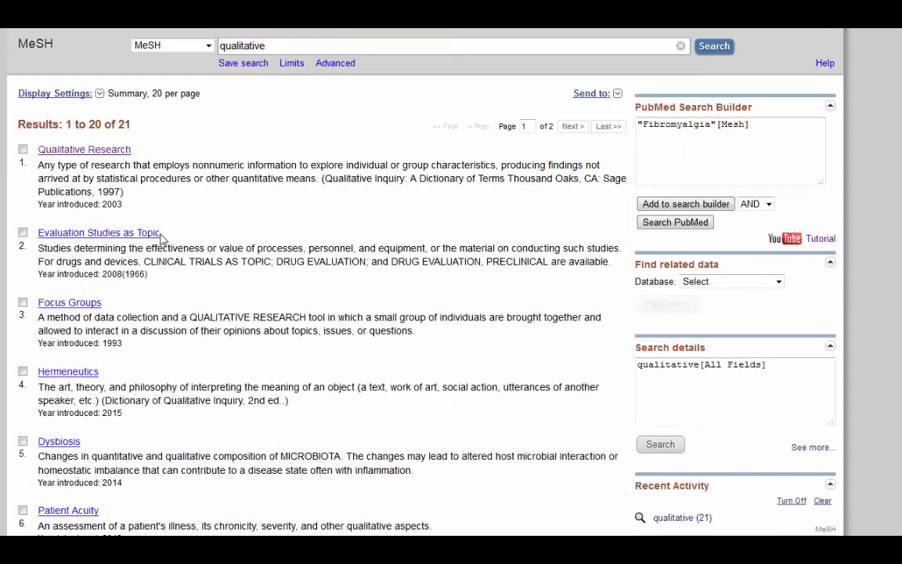
click(73, 151)
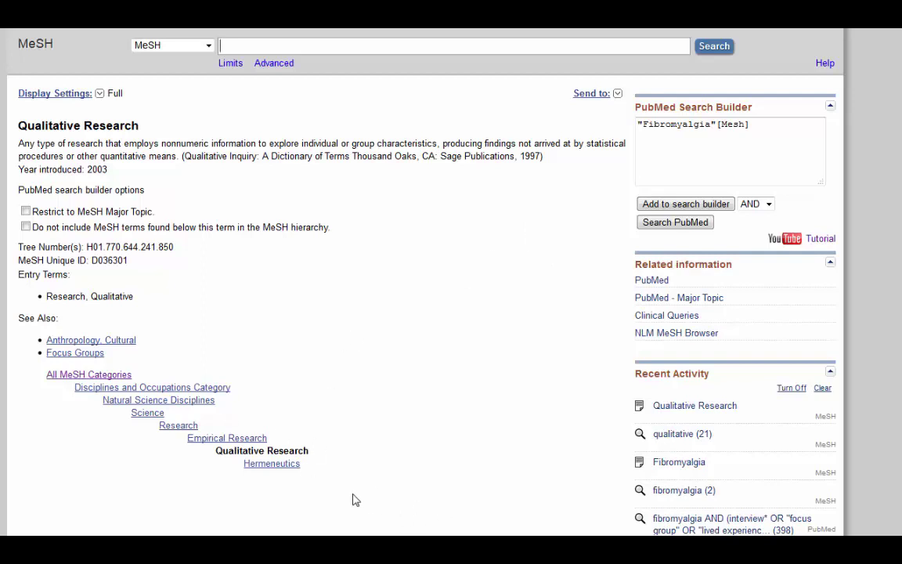
Add Qualitative Research to the search builder with AND and run the combined search in PubMed.
click(685, 204)
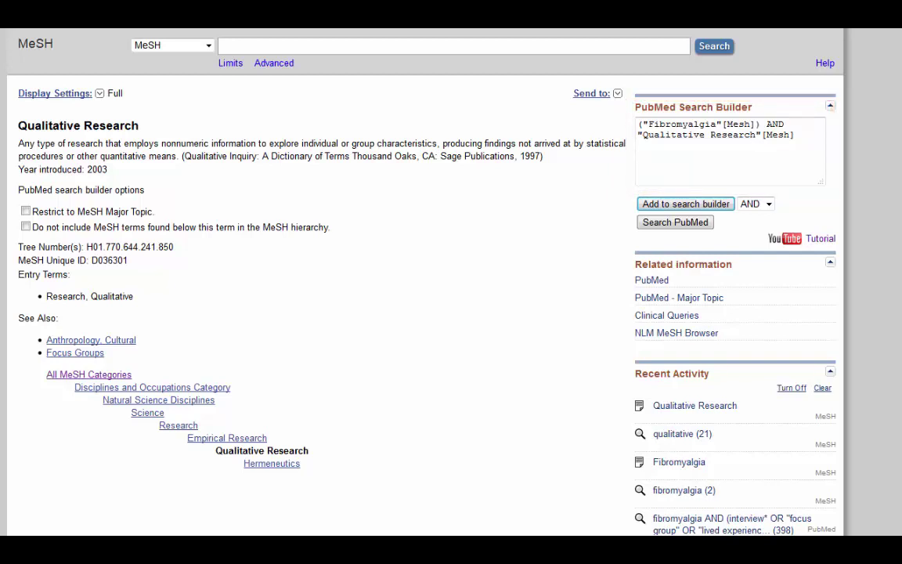
click(672, 224)
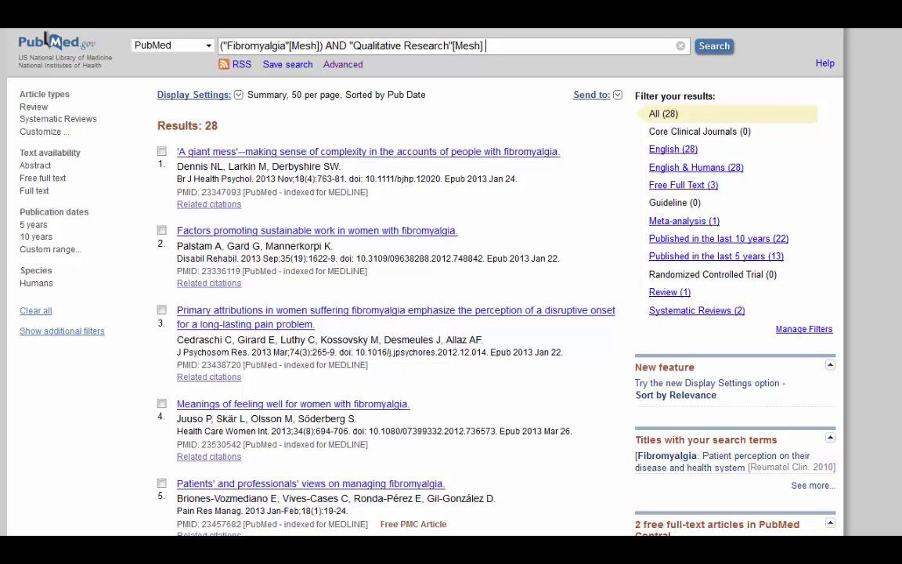
Replace the PubMed query with the keyword "fibromyalgia" and run the search.
drag(486, 47, 59, 48)
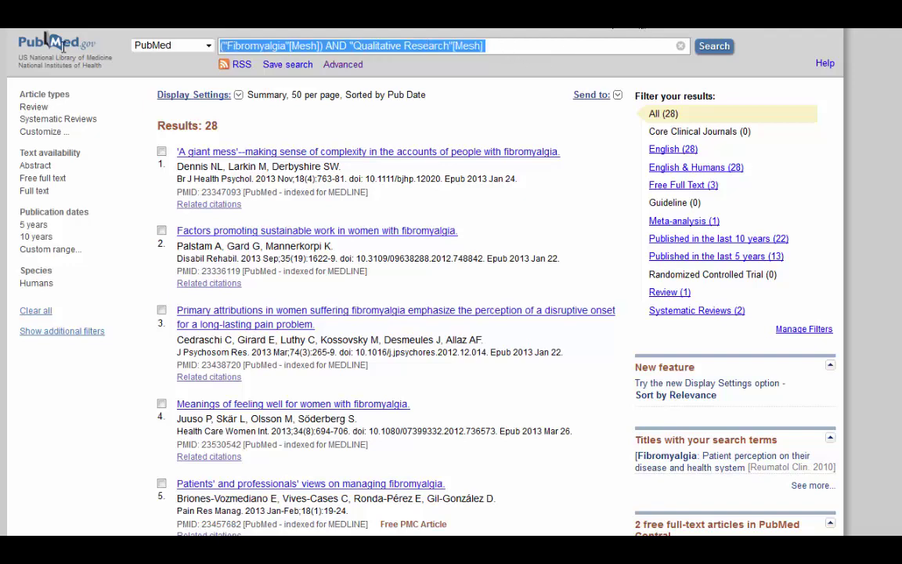
key(BackSpace)
text(fibromyalgia)
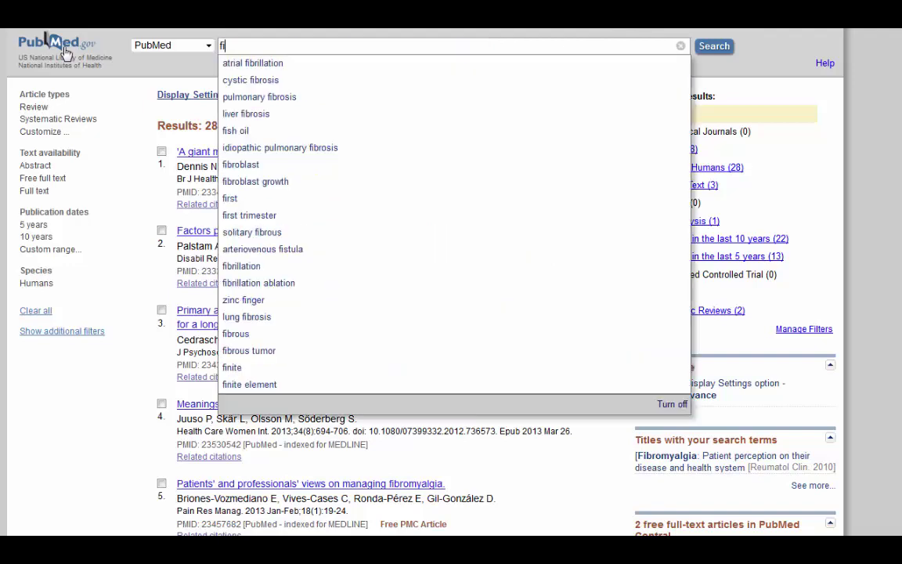
click(713, 46)
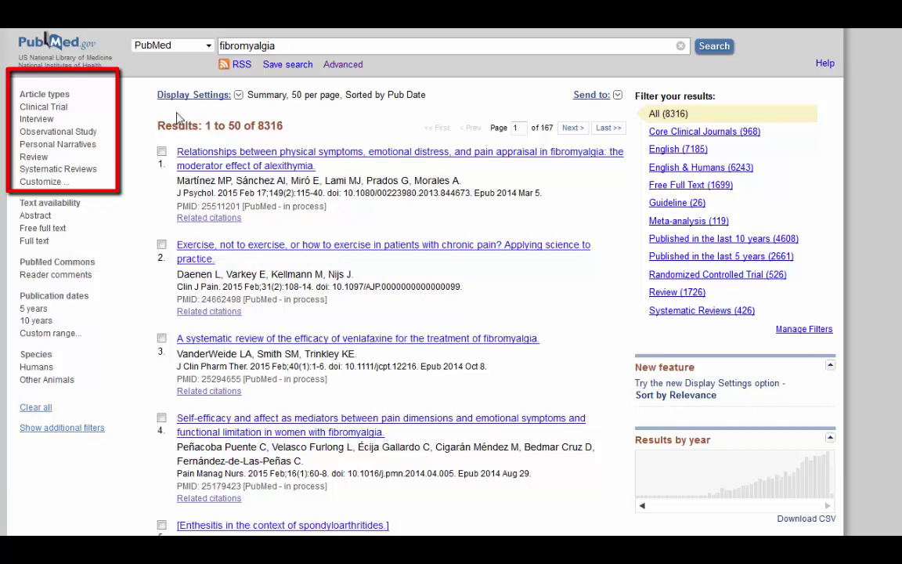
View the list of available article types and filter the fibromyalgia results by Interview.
click(39, 183)
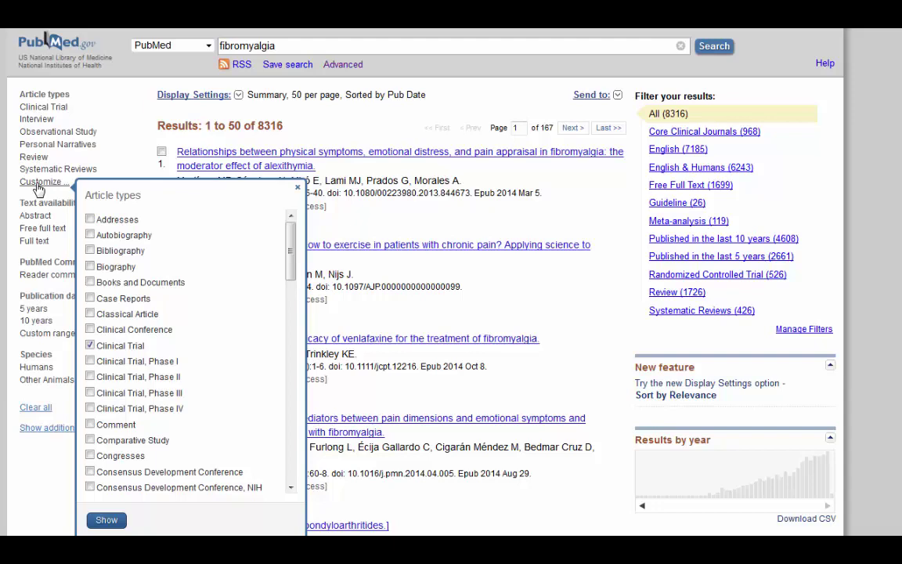
click(89, 100)
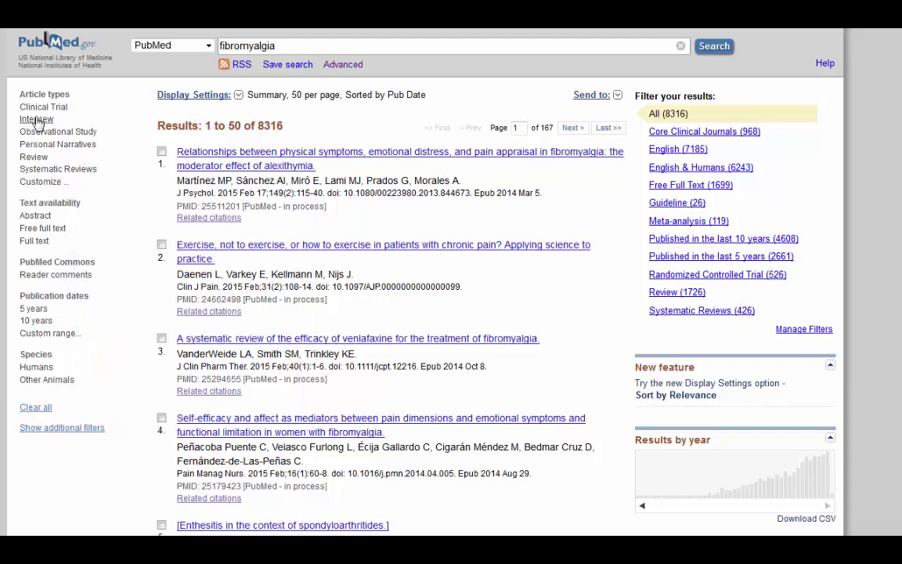
click(37, 120)
scroll(43, 133, down, 2)
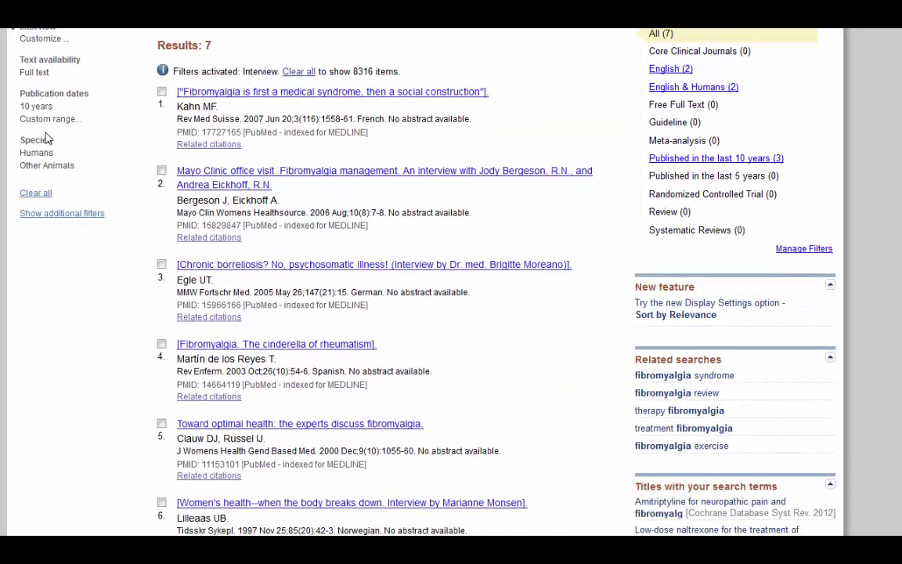
Add Observational Study and Personal Narratives to the article type filters and apply both alongside Interview.
click(43, 39)
scroll(125, 175, down, 10)
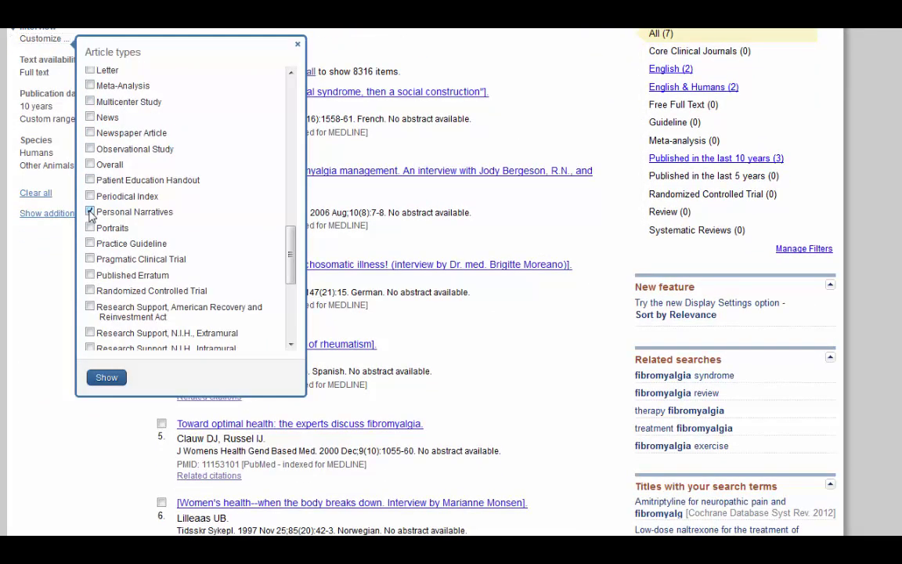
scroll(101, 220, down, 5)
scroll(116, 261, up, 5)
click(89, 128)
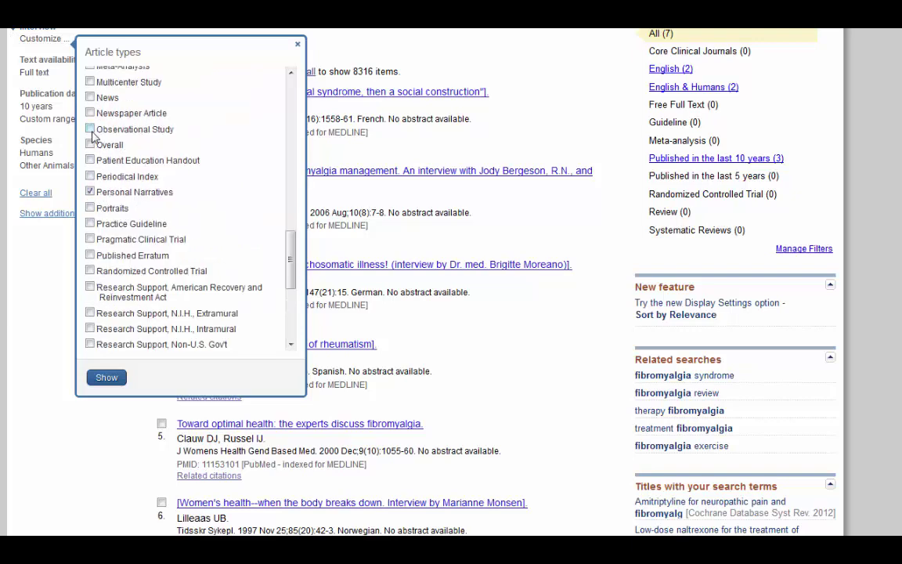
click(106, 377)
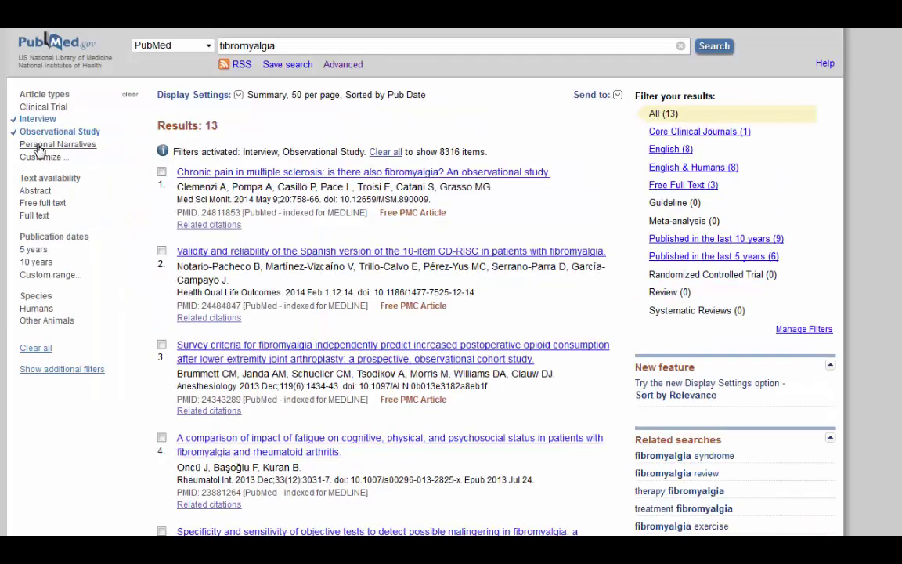
click(40, 147)
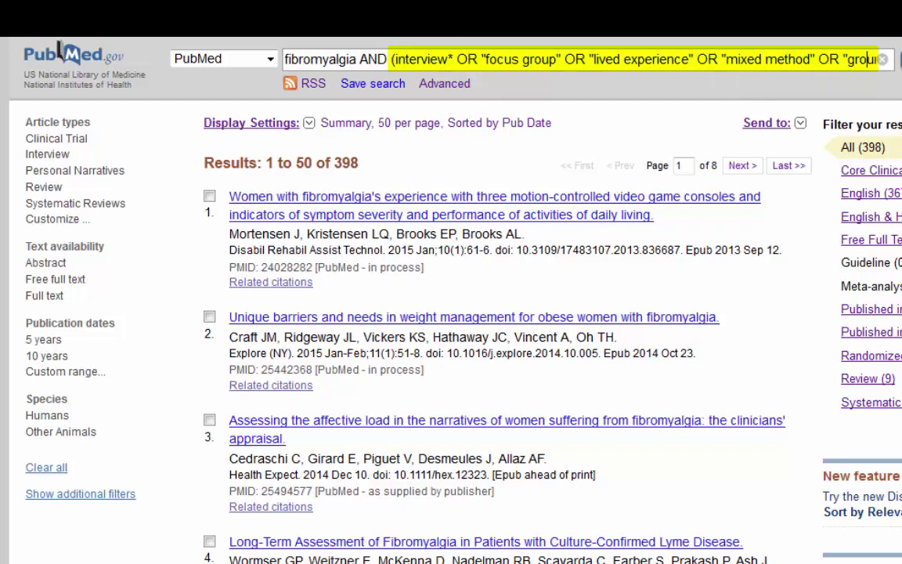
Examine the rest of the fibromyalgia keyword query, from "grounded theory" through to its closing parenthesis.
key(Right)
key(Right)
key(Right)
key(Right)
key(Right)
key(Right)
key(Right)
key(Right)
key(Right)
key(Right)
key(Right)
key(Right)
key(Right)
key(Right)
key(Right)
key(Right)
key(Right)
key(Right)
key(Right)
key(Right)
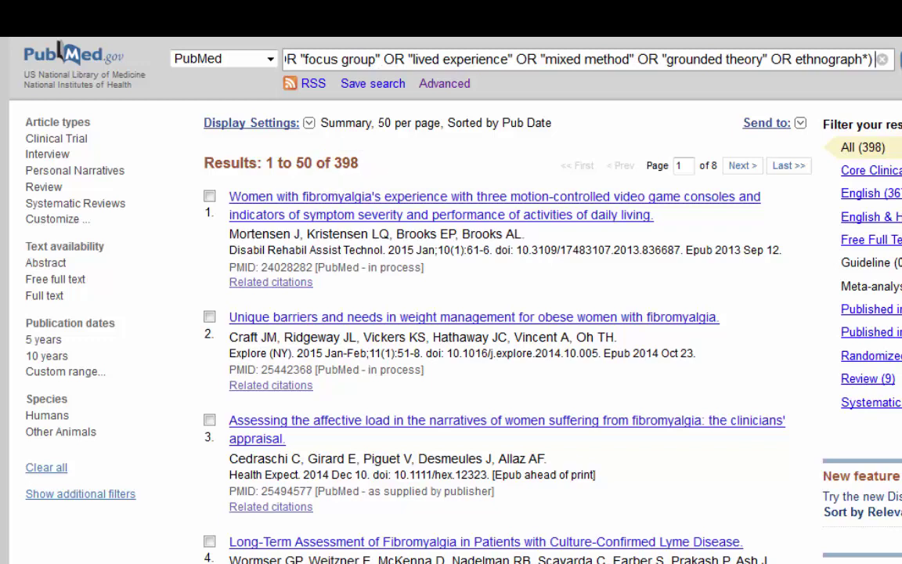
Open the article "Dissociative depression among women with fibromyalgia or rheumatoid arthritis" and expand its publication types and MeSH terms.
scroll(451, 313, down, 4)
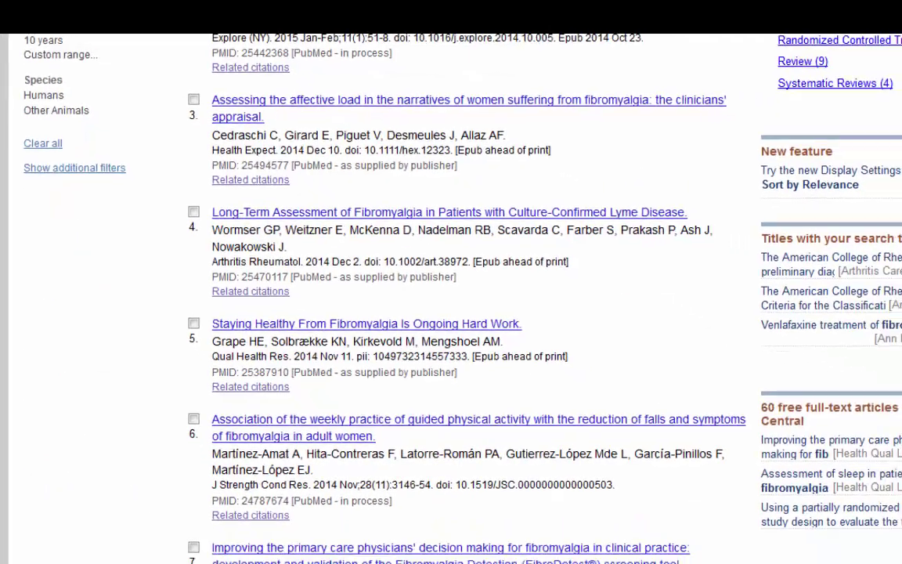
scroll(451, 313, down, 15)
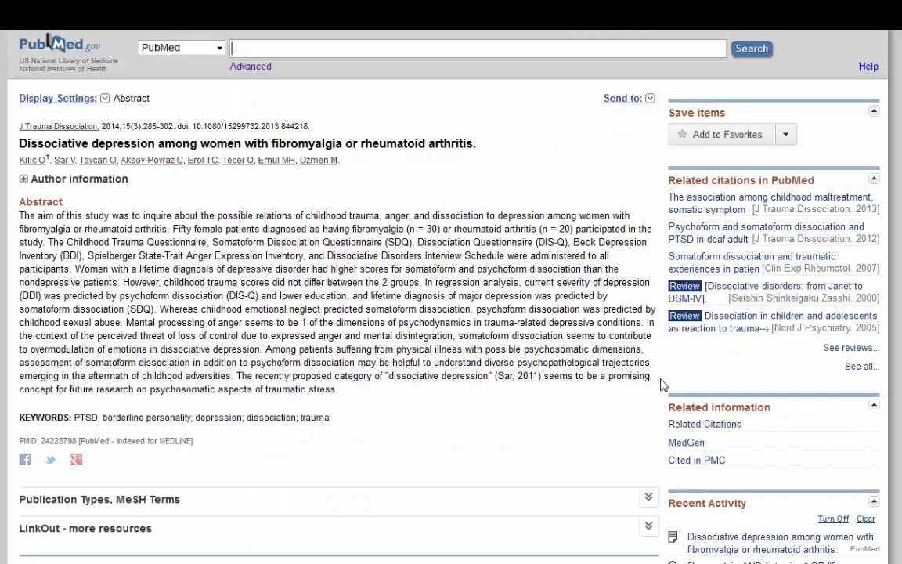
scroll(238, 476, down, 1)
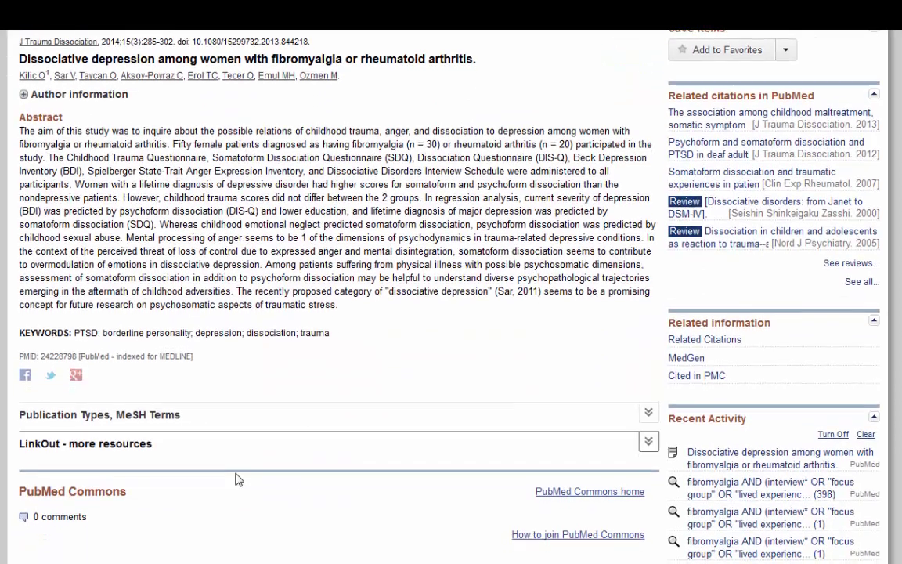
scroll(188, 462, down, 1)
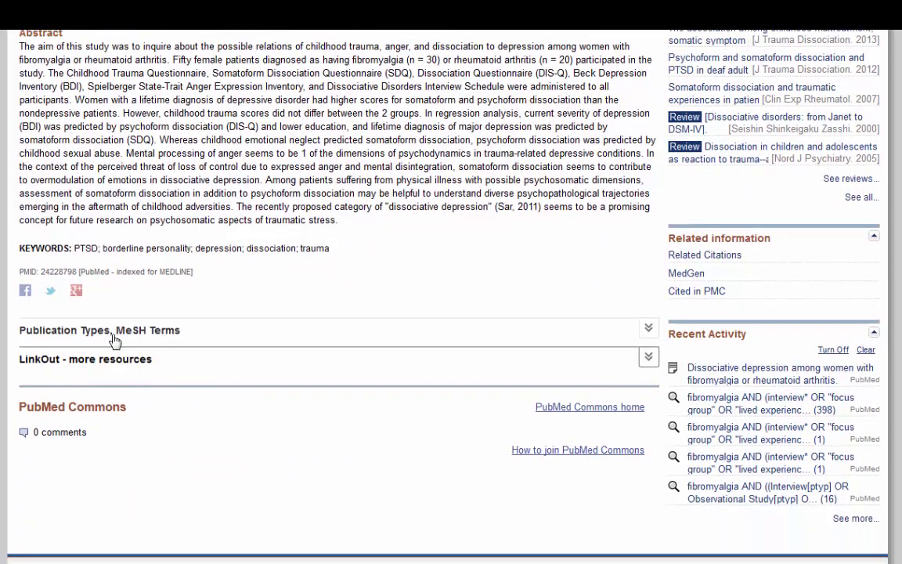
click(114, 332)
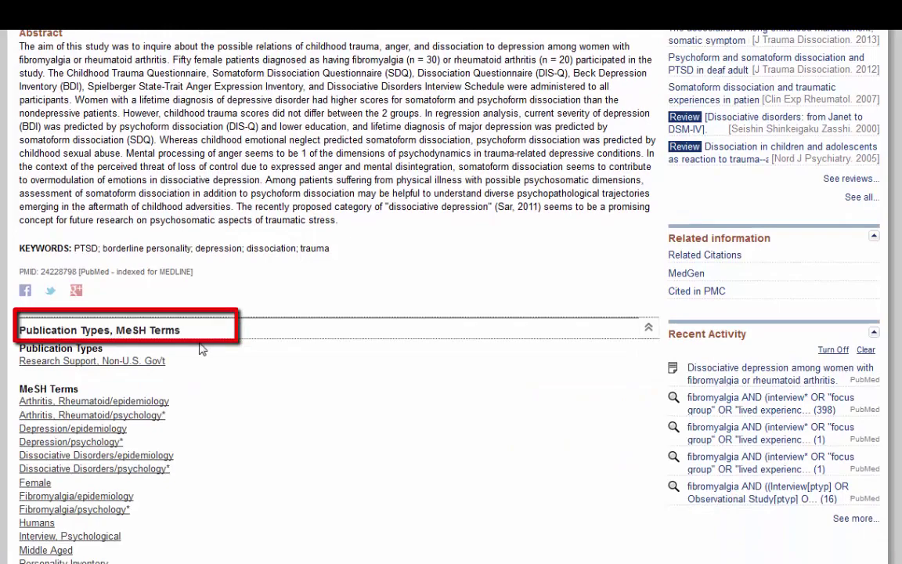
scroll(296, 381, down, 1)
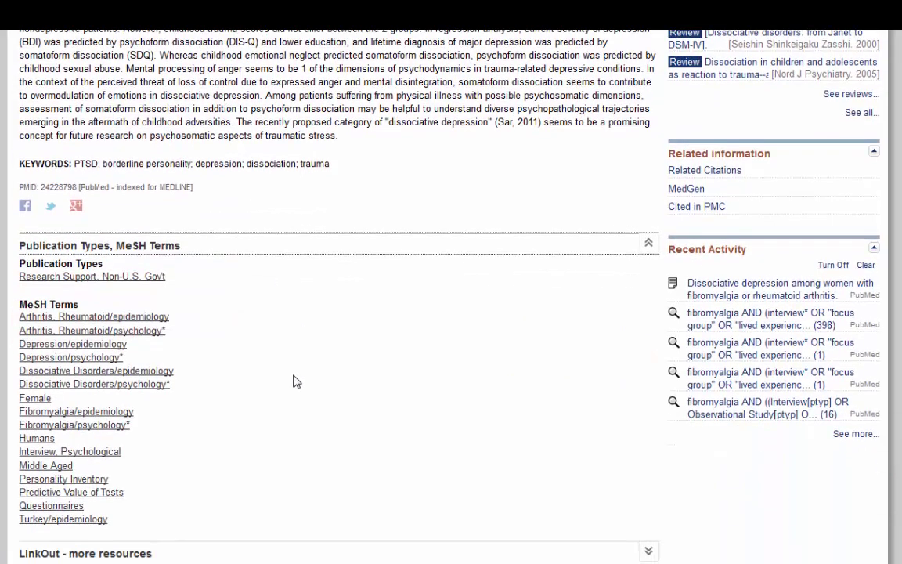